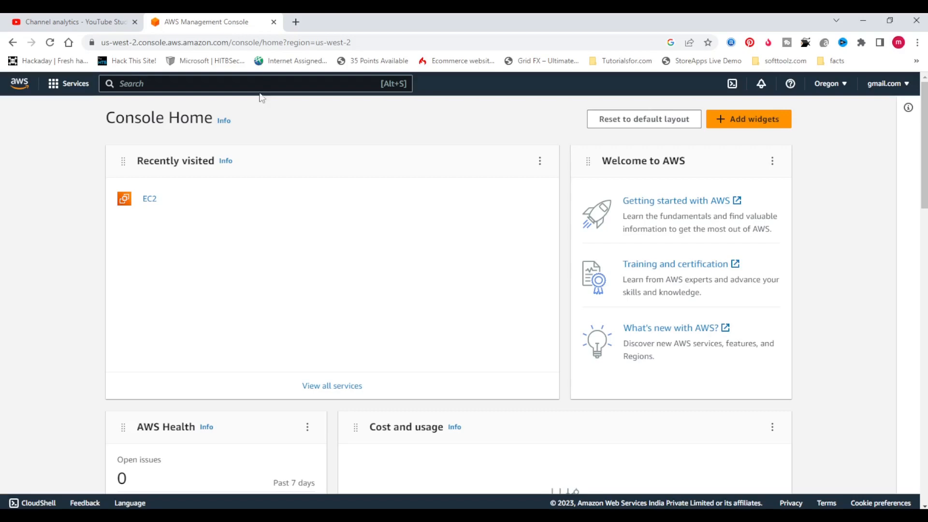
Find the IAM service via console search, go to Users and start adding a new user
click(260, 84)
text(iam)
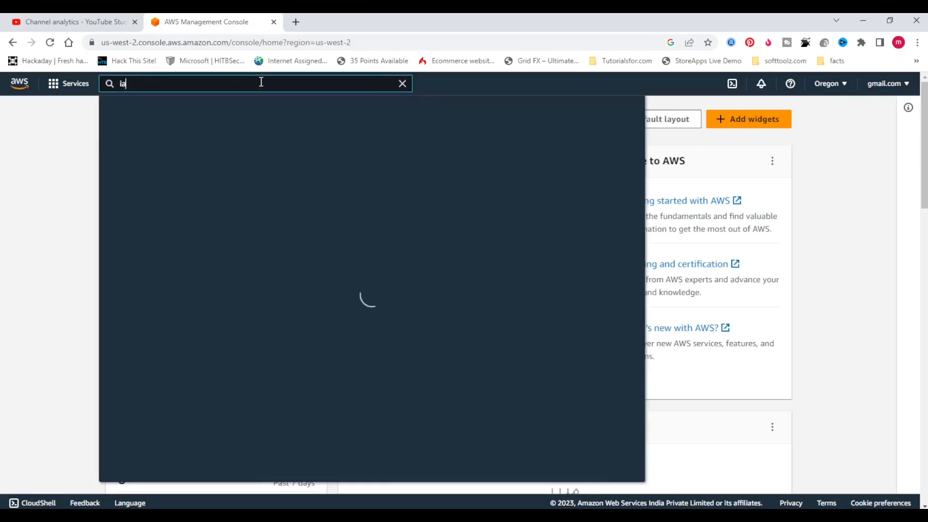
mouse_move(427, 212)
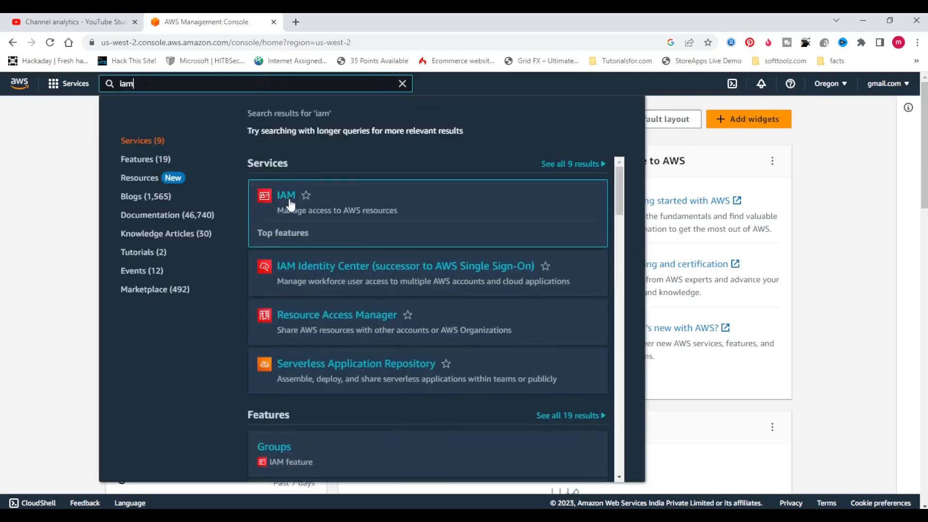
click(286, 195)
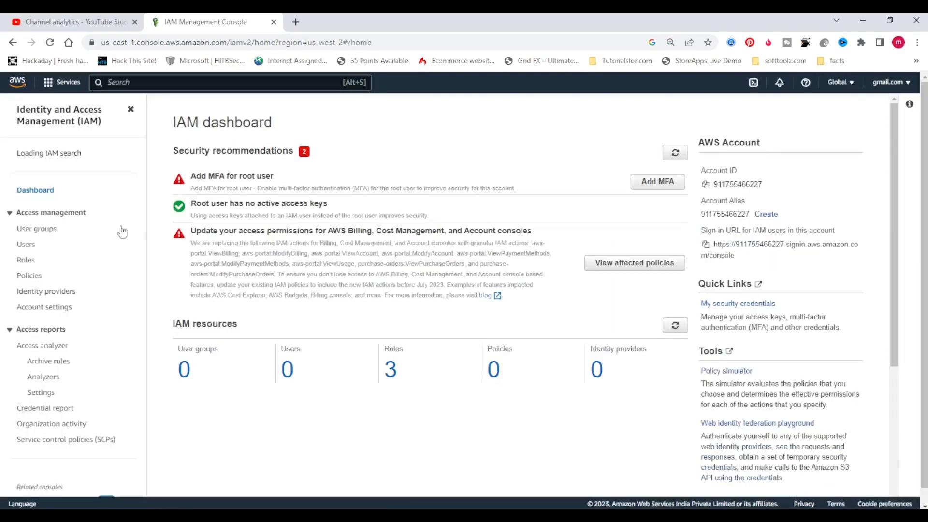
click(26, 249)
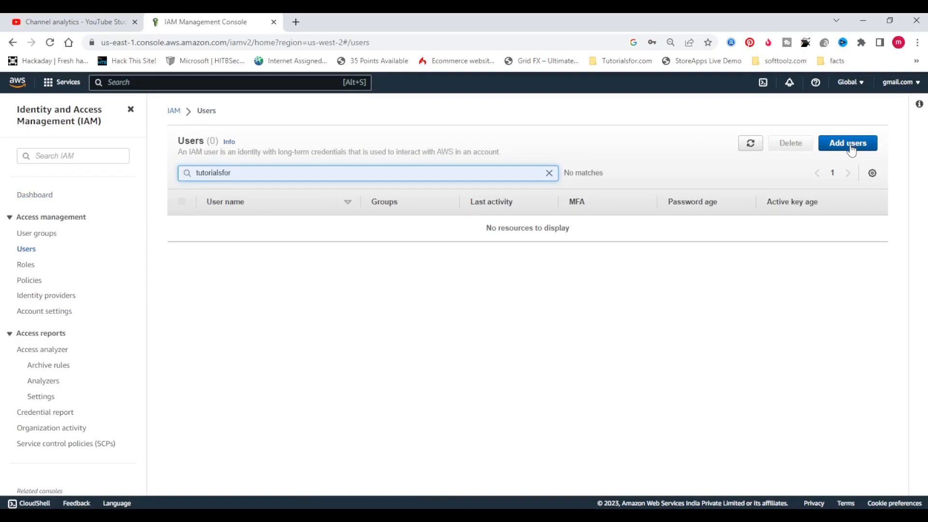
click(847, 143)
Enter user name 'tutorials', enable Management Console access and choose the IAM user type
click(238, 219)
text(tu)
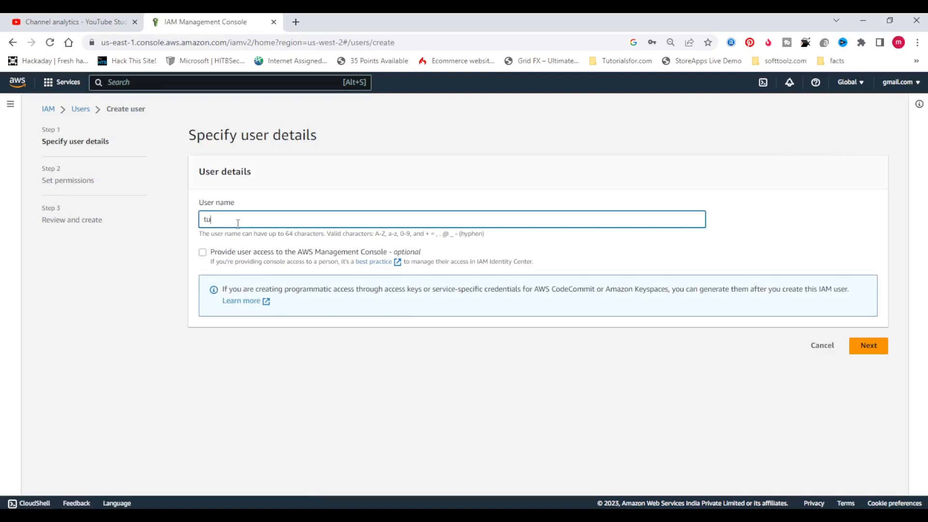
text(torials)
click(202, 252)
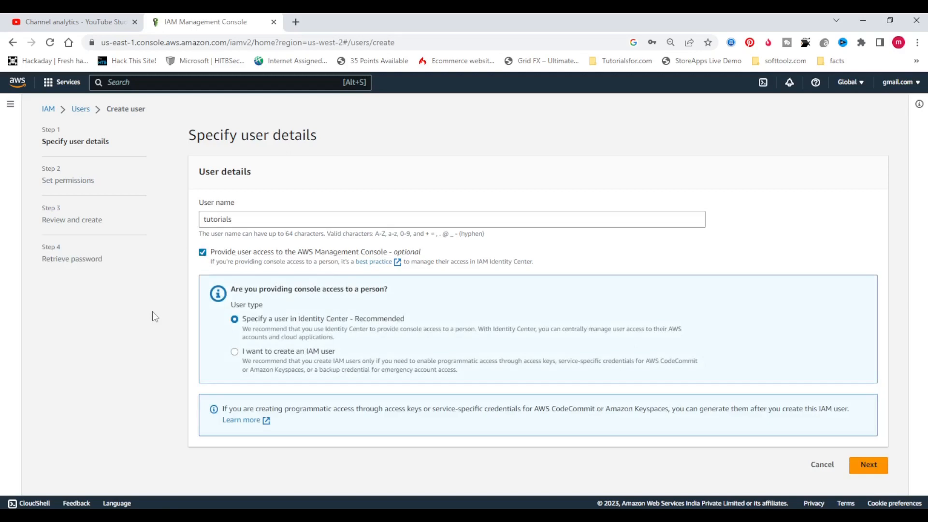
click(235, 352)
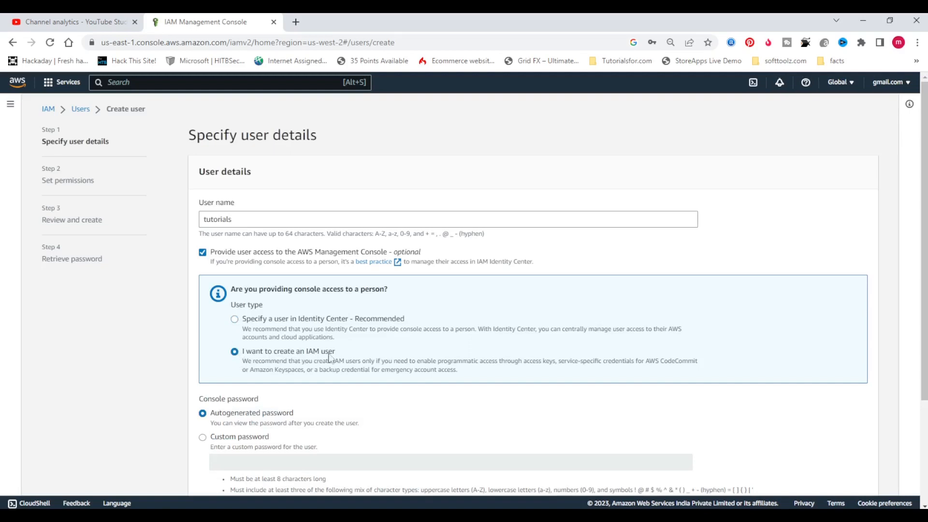
scroll(376, 351, down, 2)
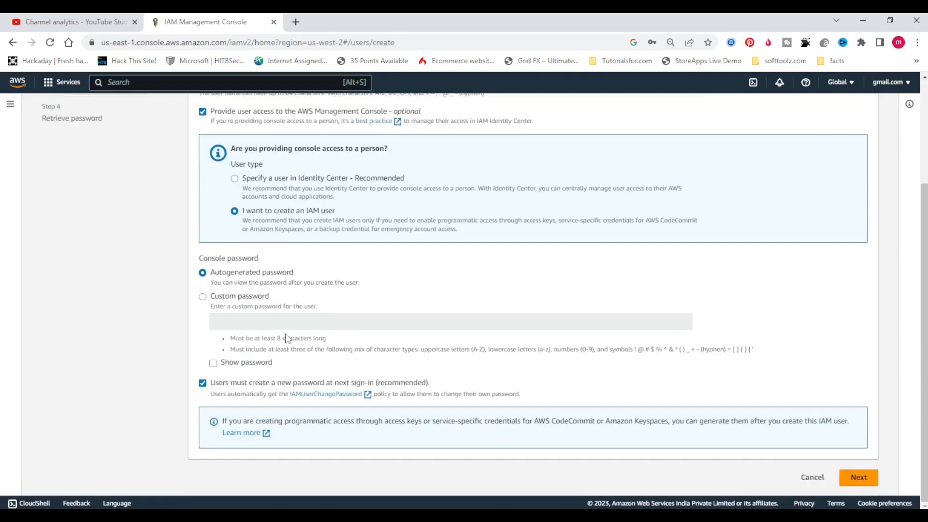
Set a custom password without forced change at next sign-in and continue to Set permissions
click(202, 296)
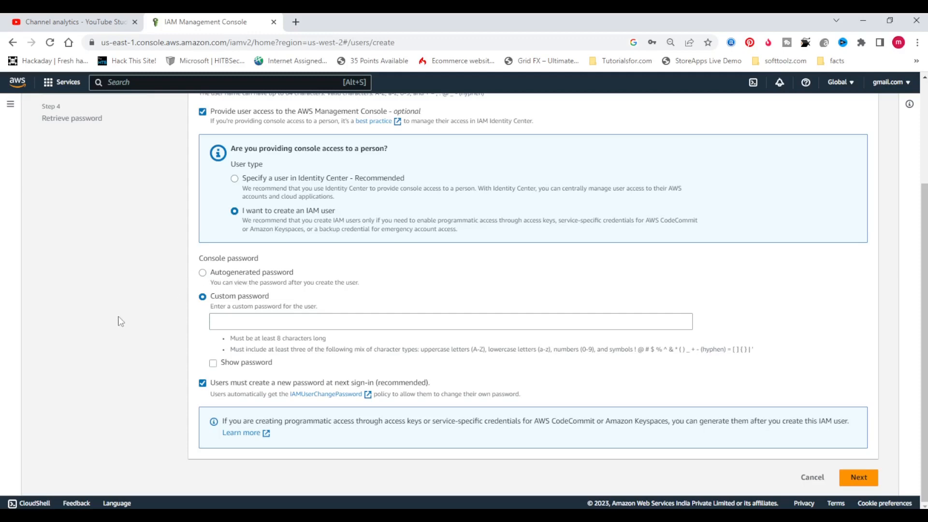
click(218, 322)
text(•)
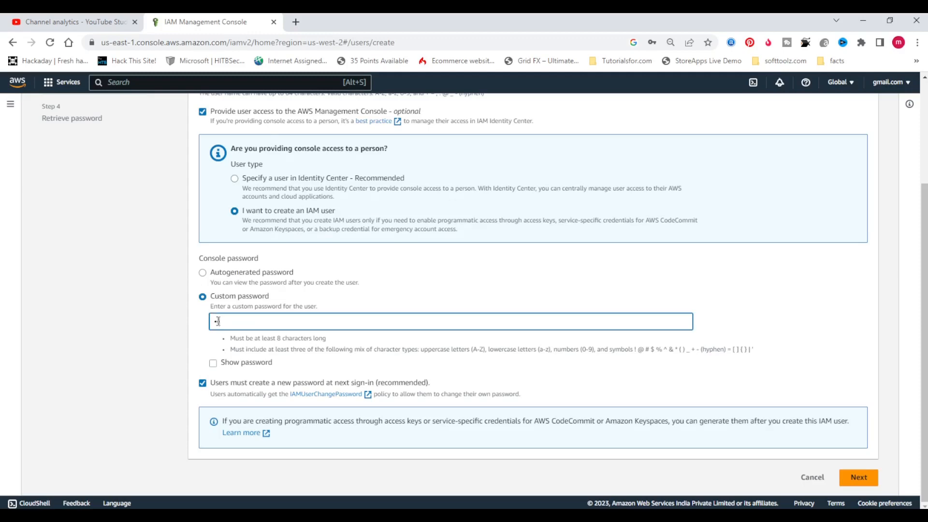
text(••)
text(•)
click(203, 383)
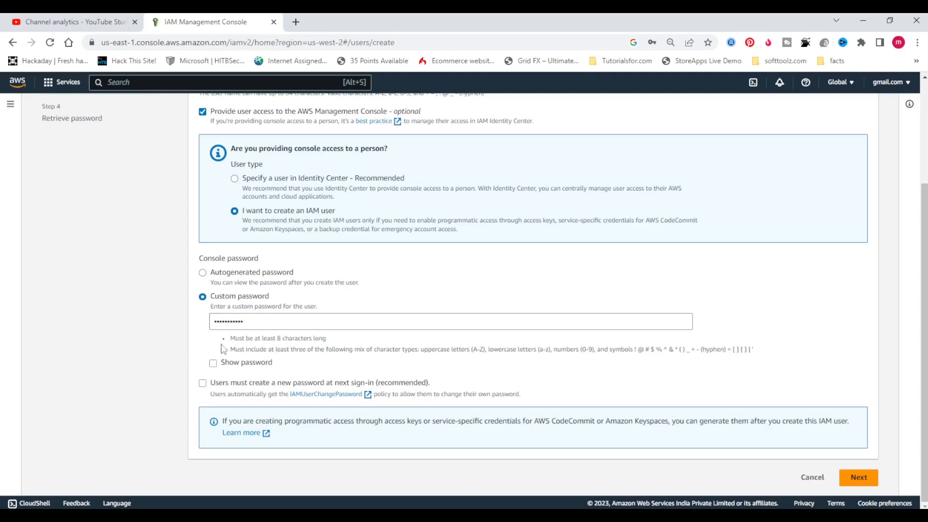
click(858, 477)
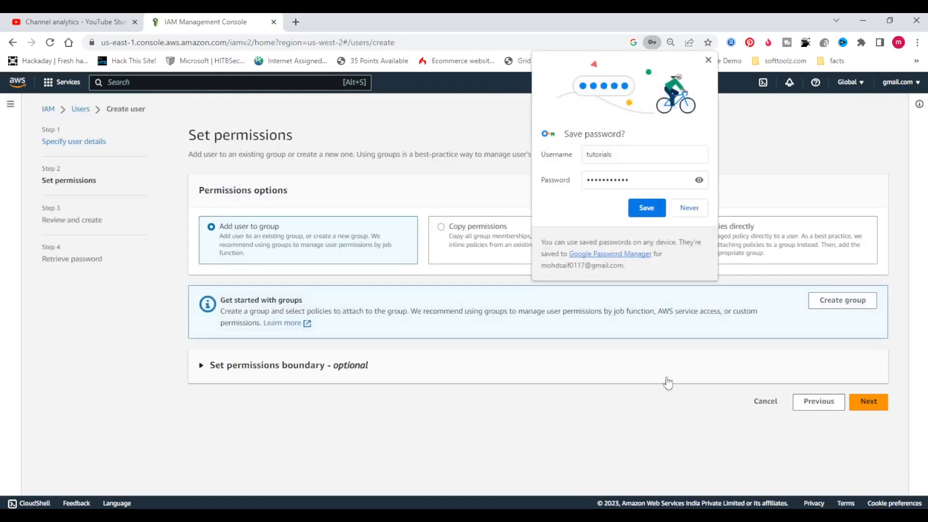
Attach policies directly, select AdministratorAccess and continue to Review and create
click(689, 208)
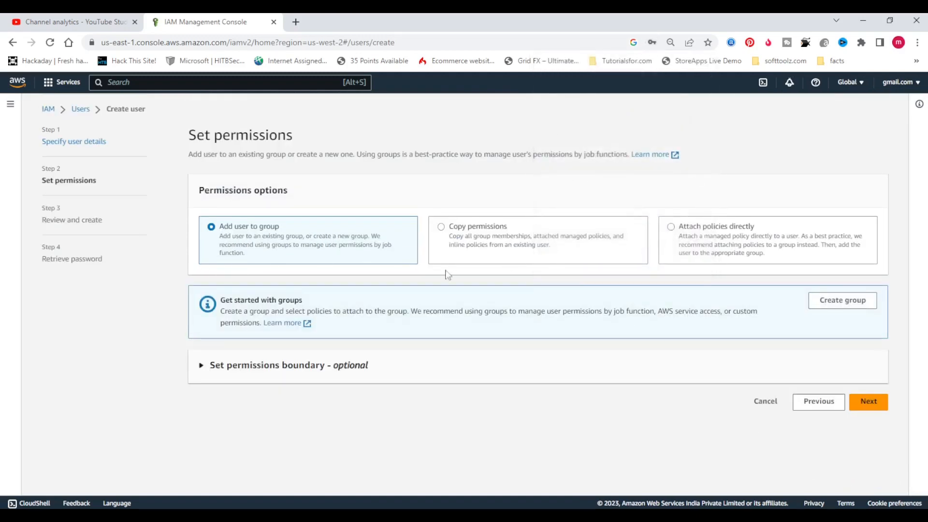
click(671, 228)
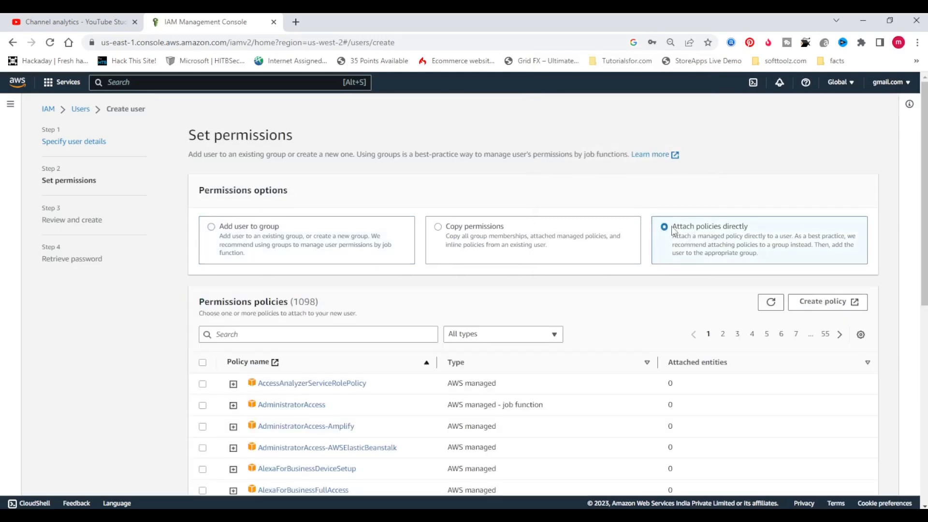
scroll(484, 283, down, 1)
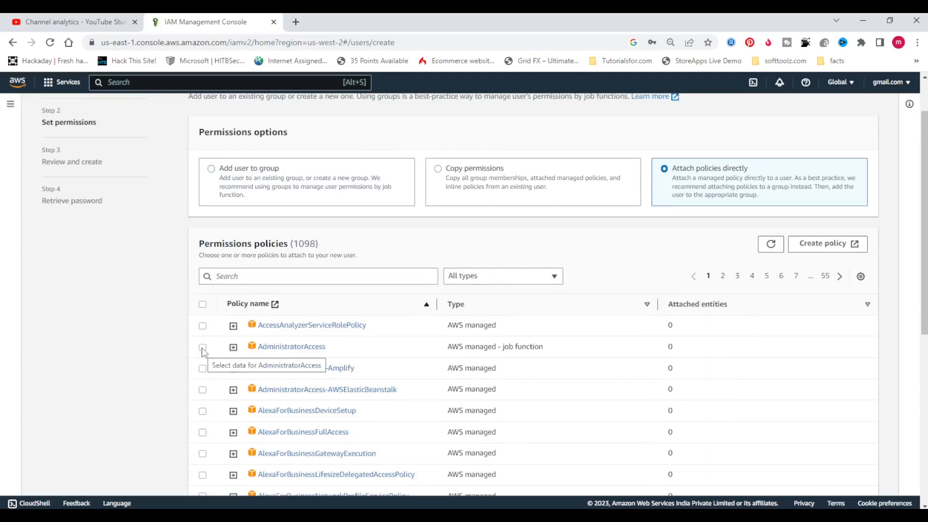
click(202, 346)
scroll(341, 341, down, 2)
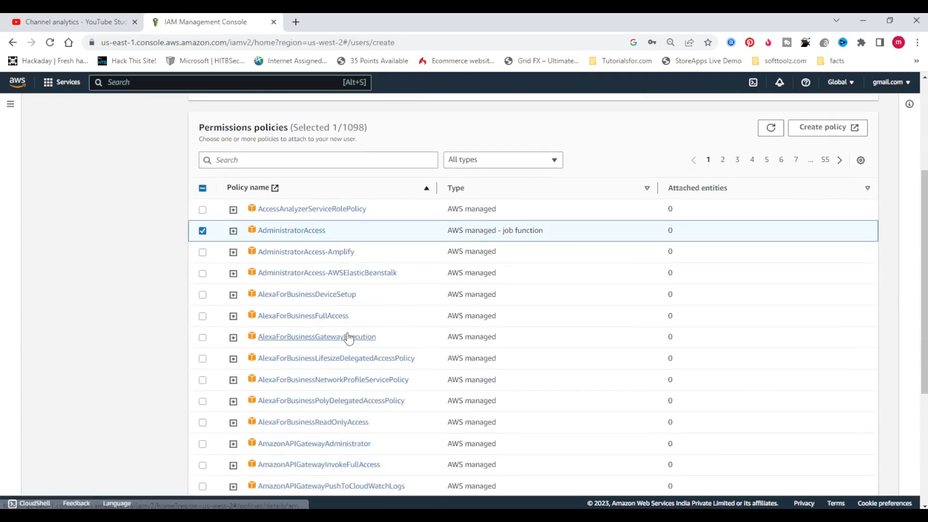
scroll(347, 338, down, 1)
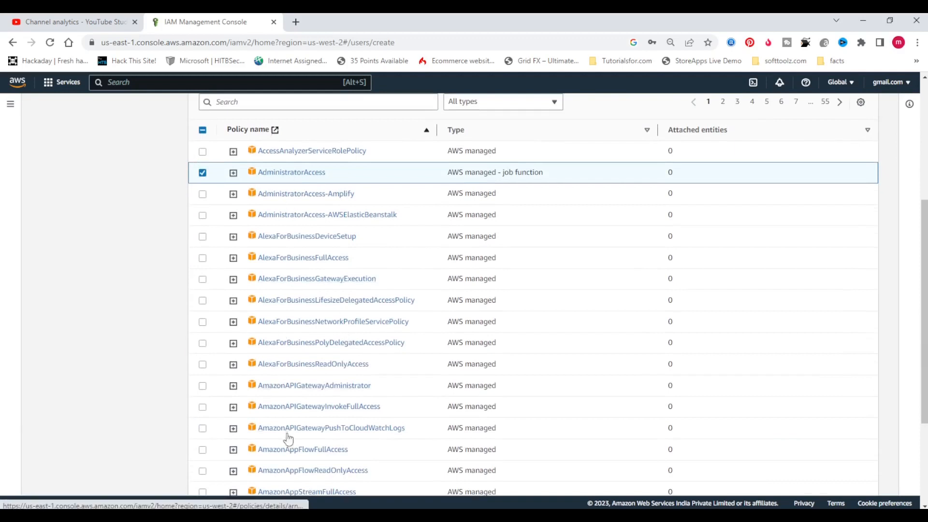
scroll(336, 225, down, 1)
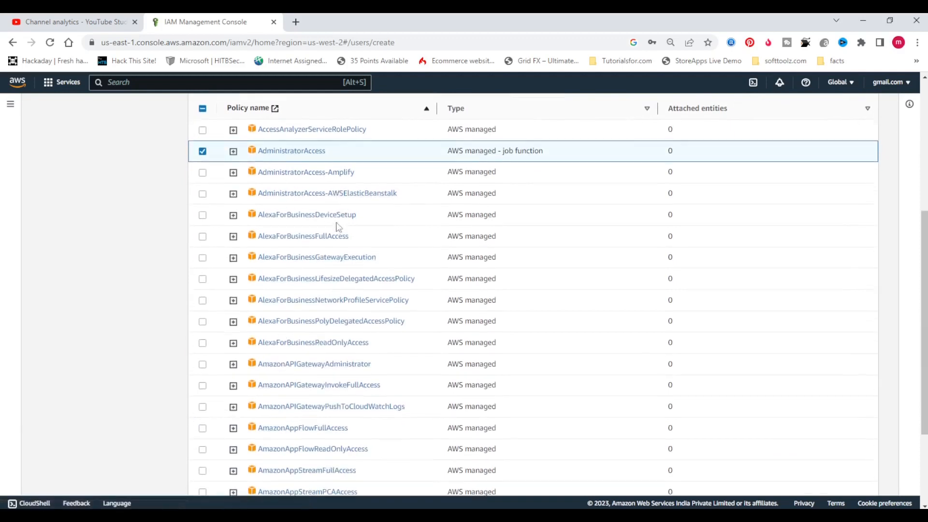
scroll(337, 225, down, 3)
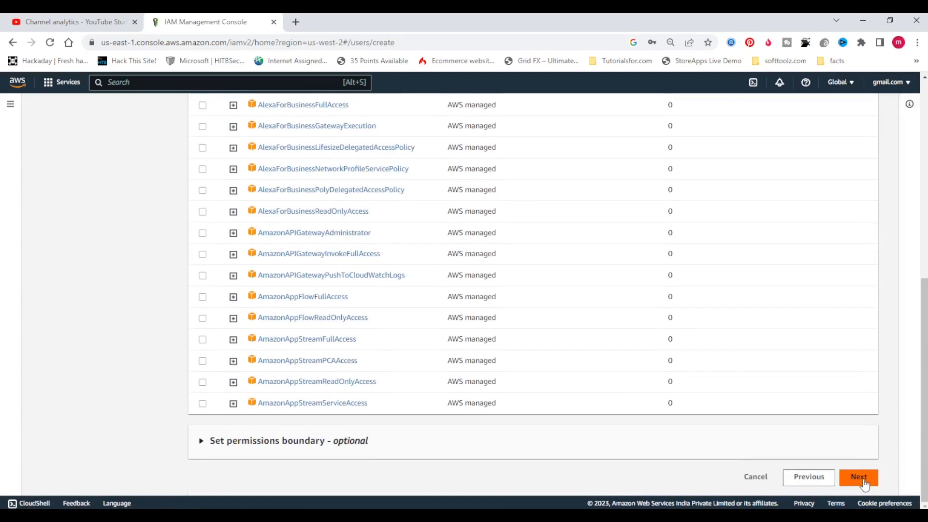
click(859, 477)
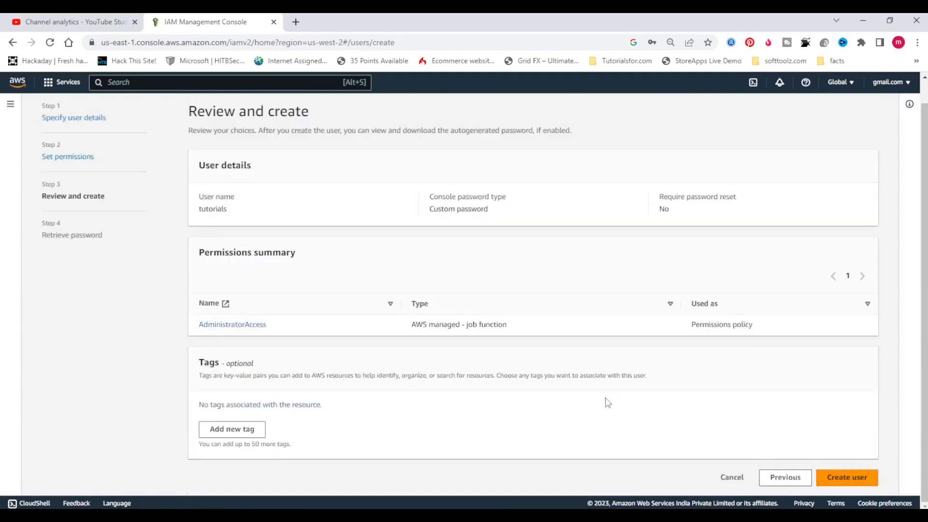
Create user 'tutorials' and view its details, continuing past the password warning
click(845, 478)
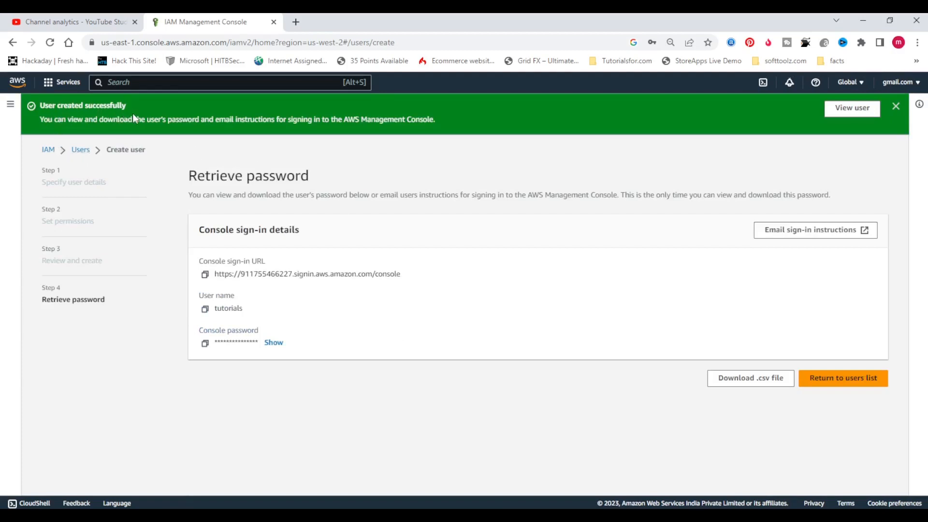
click(849, 110)
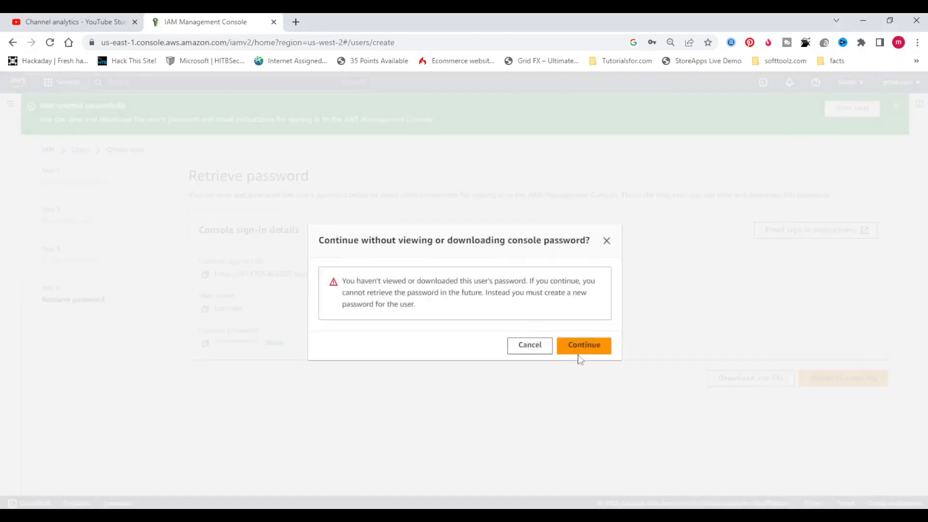
click(584, 345)
scroll(464, 227, down, 1)
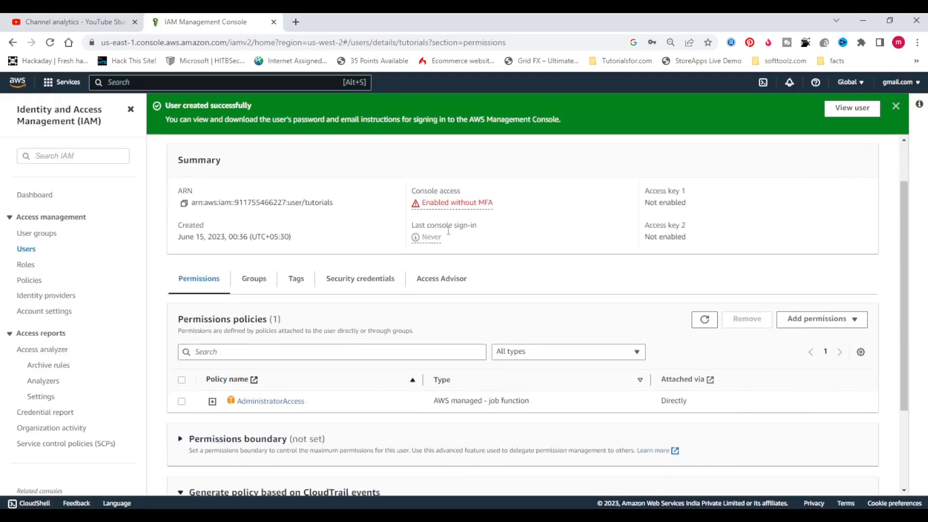
From Security credentials, start creating an access key for 'tutorials'
click(359, 278)
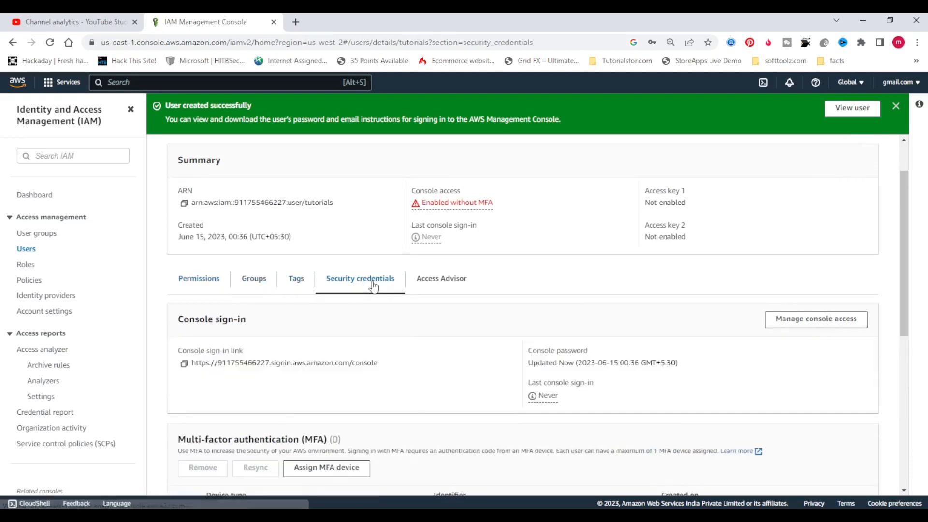
scroll(499, 306, down, 2)
scroll(498, 305, down, 2)
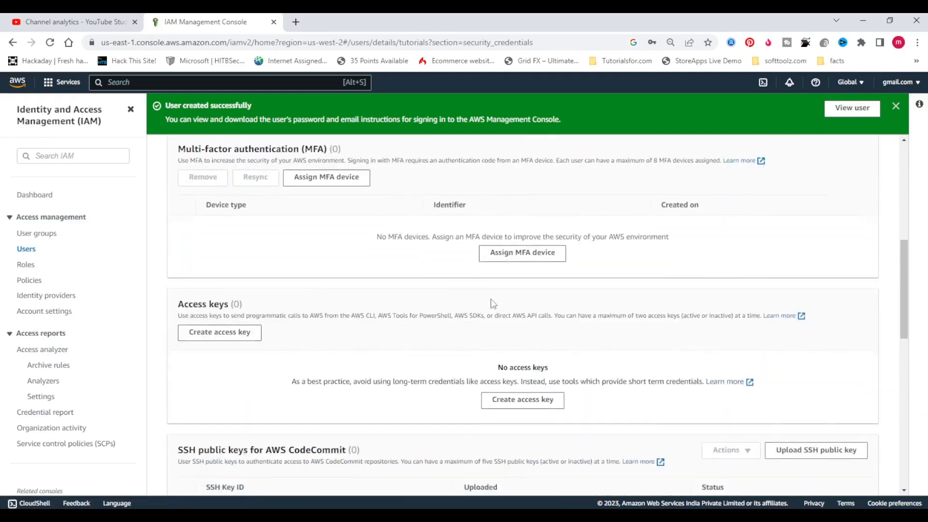
scroll(435, 290, down, 1)
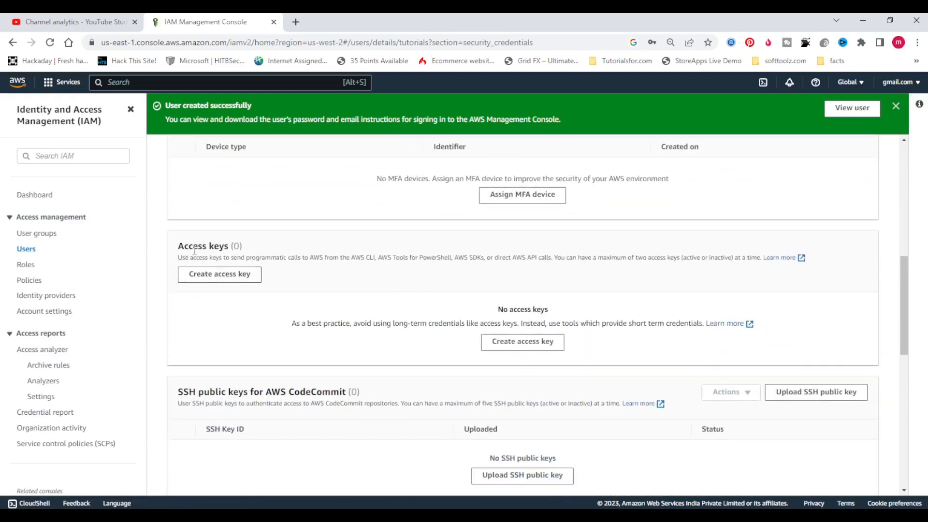
click(525, 348)
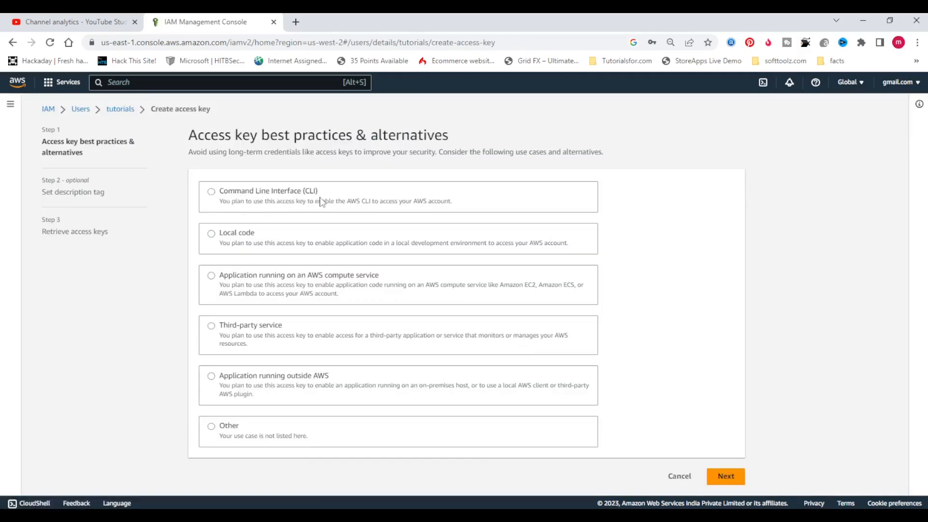
Choose the CLI use case, acknowledge the alternatives and generate the access key
click(211, 192)
scroll(155, 273, down, 2)
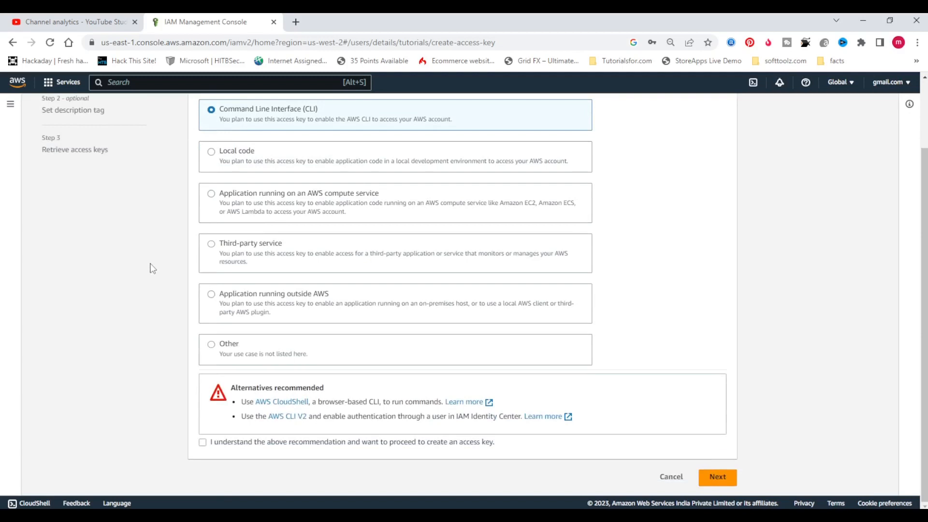
click(203, 442)
click(718, 477)
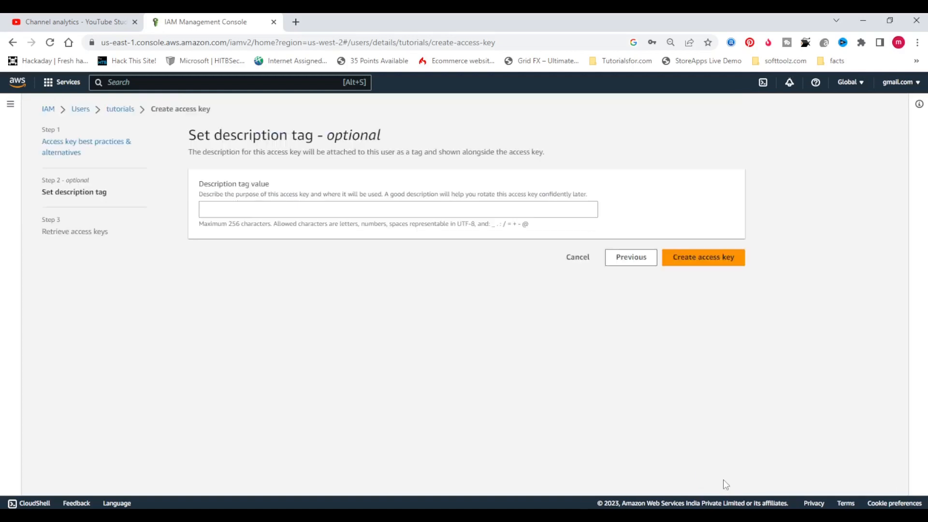
click(717, 260)
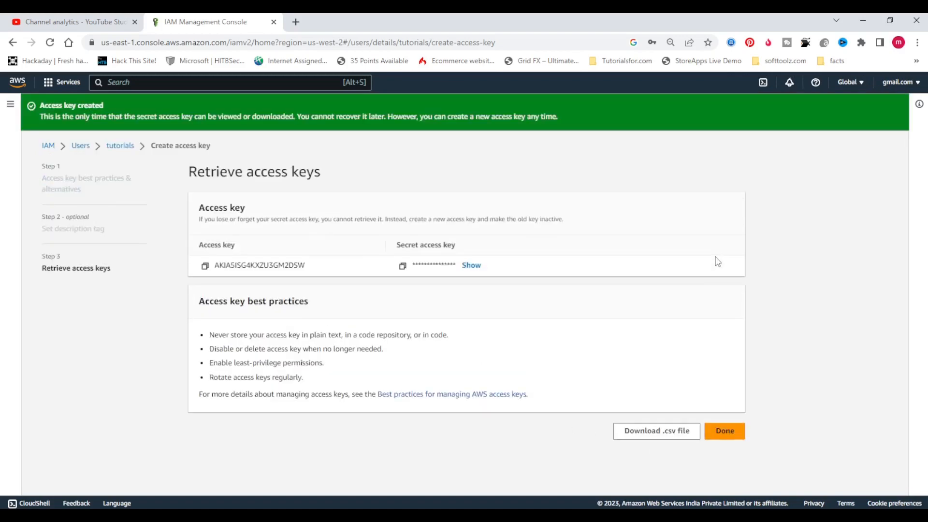
Download tutorials_accessKeys.csv and finish, returning to the credentials listing one active key
click(640, 433)
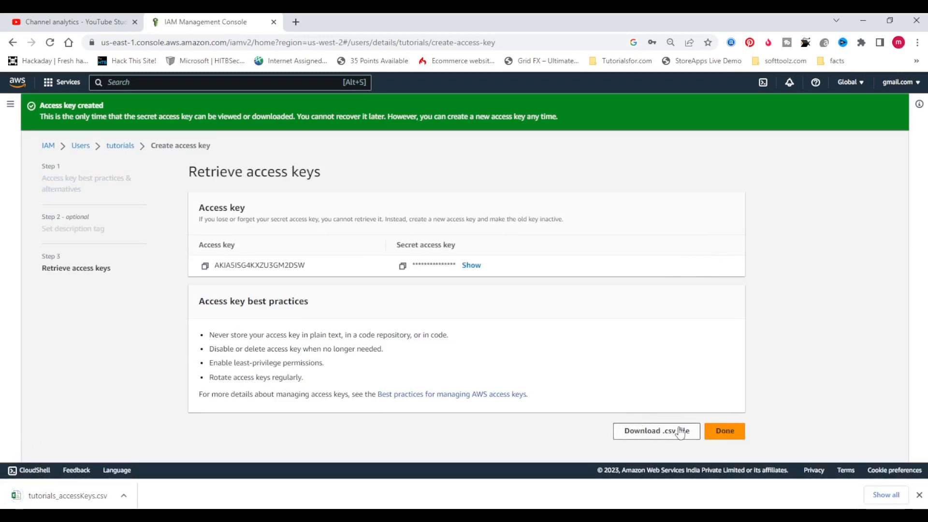
click(719, 432)
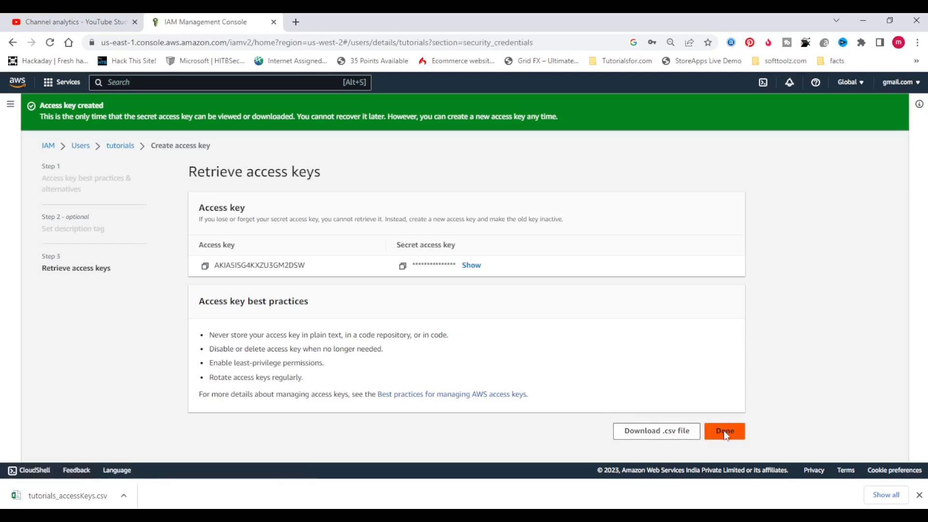
scroll(390, 274, down, 2)
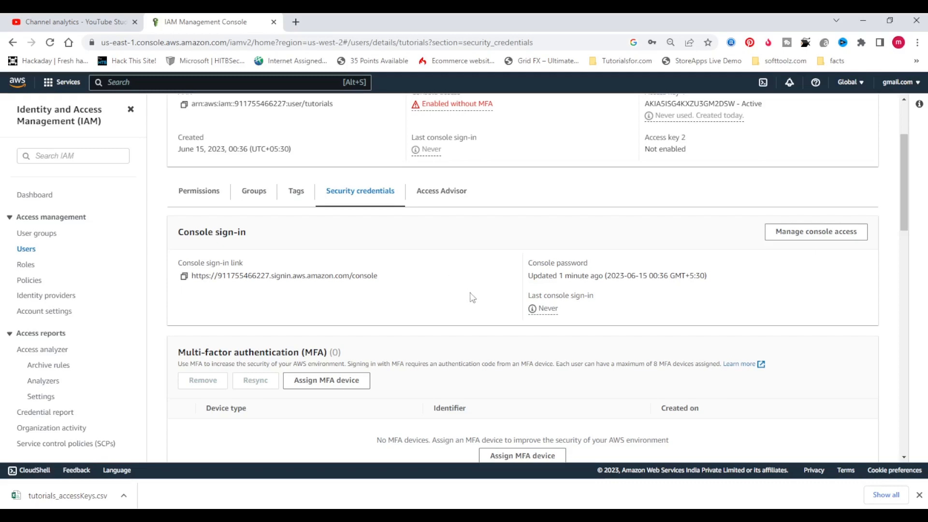
scroll(470, 296, down, 3)
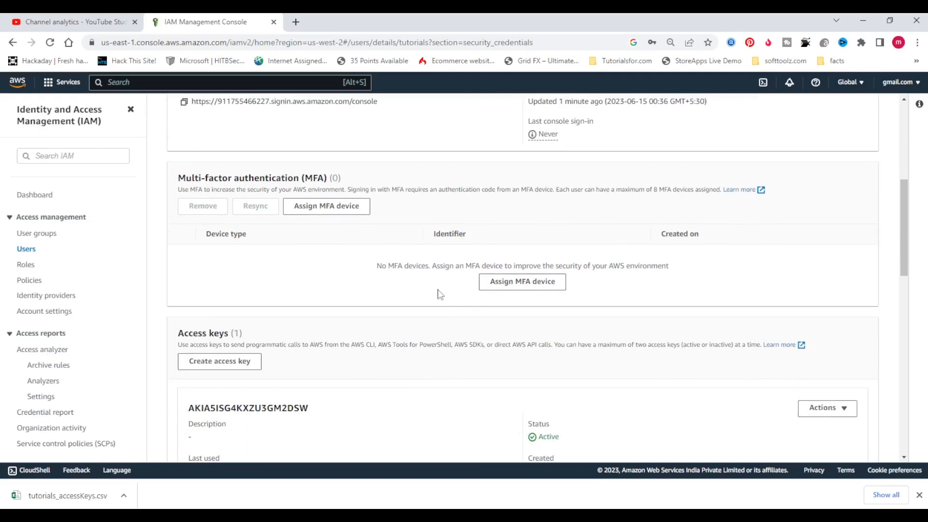
scroll(699, 341, up, 3)
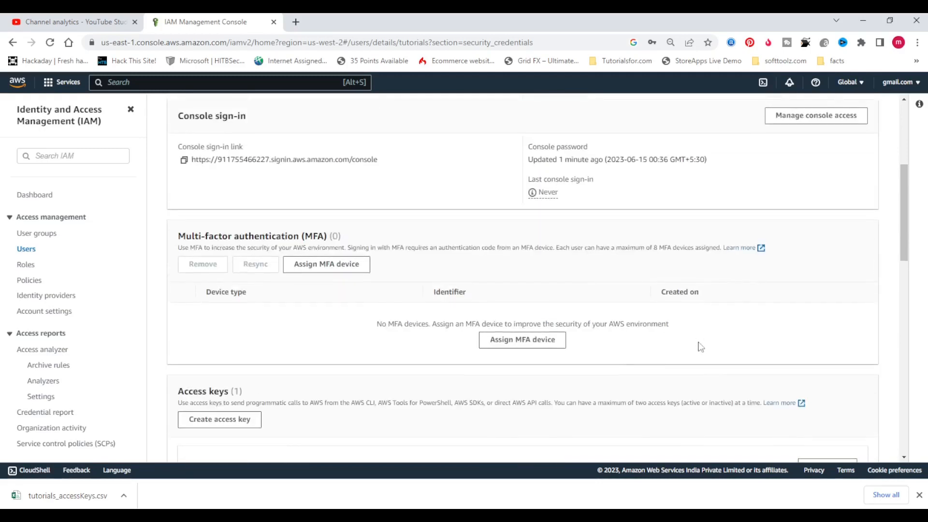